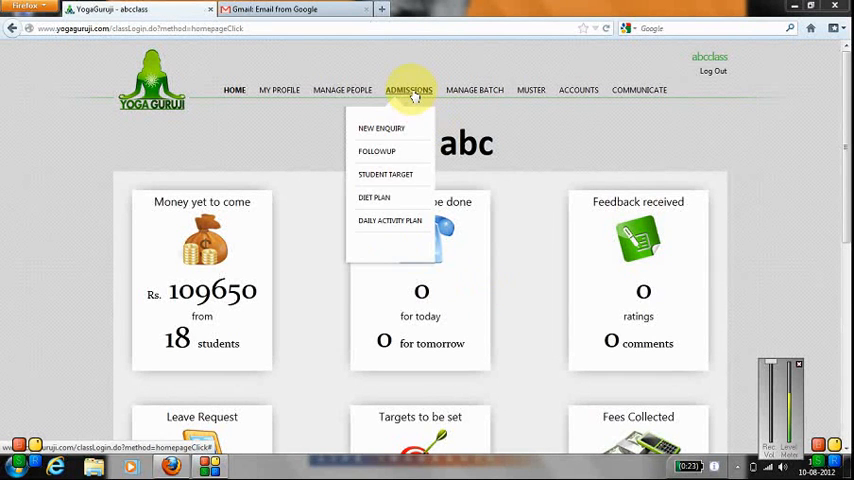
pyautogui.click(382, 200)
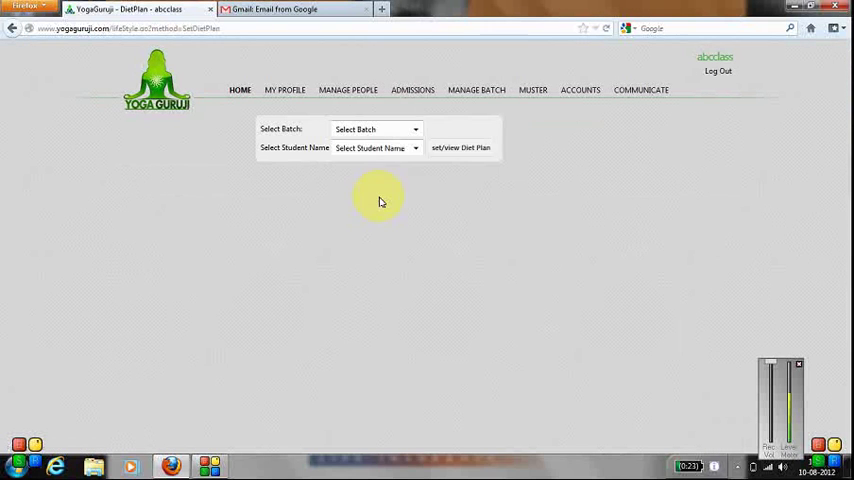
pyautogui.click(405, 130)
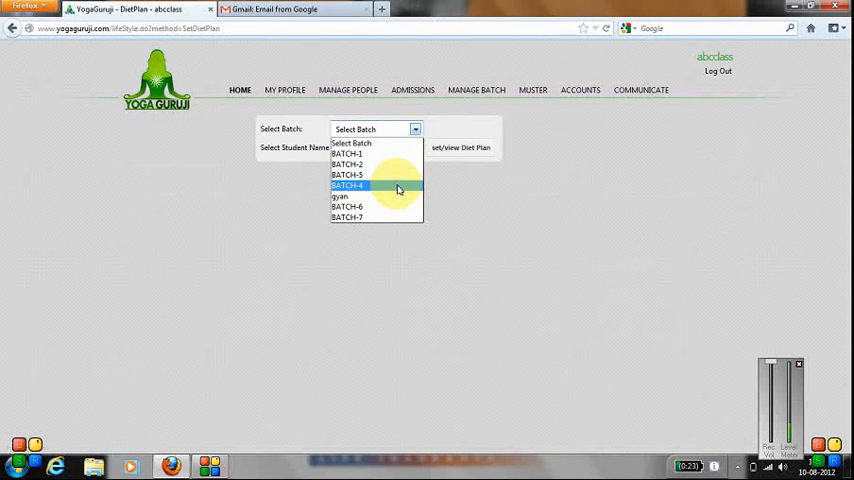
pyautogui.click(397, 187)
pyautogui.click(414, 148)
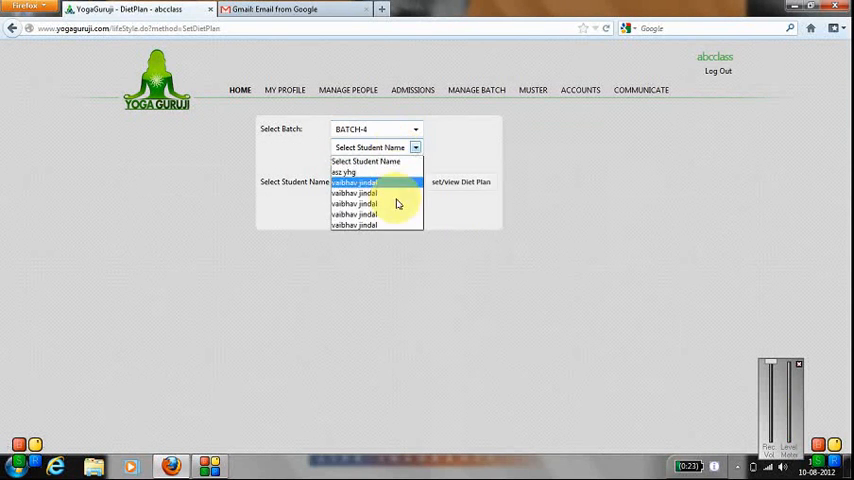
pyautogui.click(395, 218)
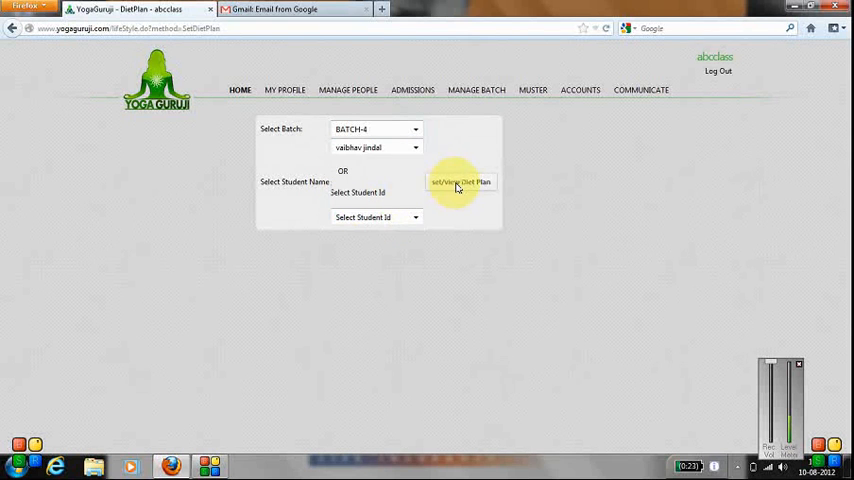
pyautogui.click(414, 217)
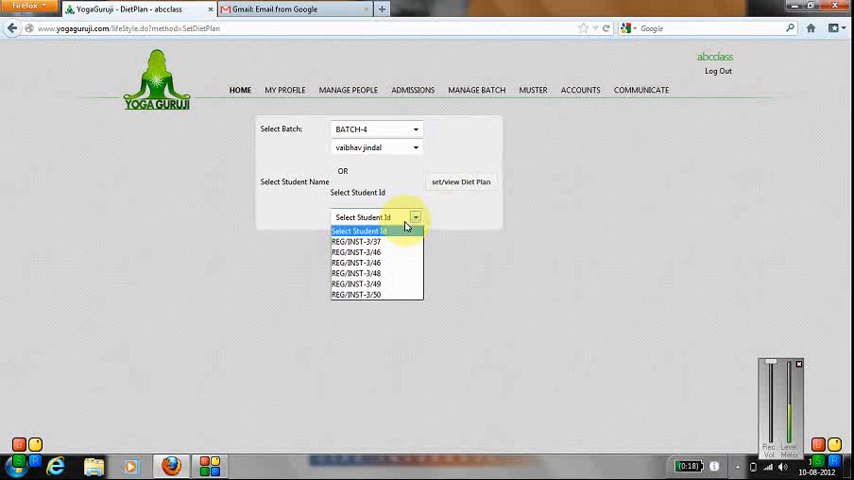
pyautogui.click(455, 218)
pyautogui.click(445, 183)
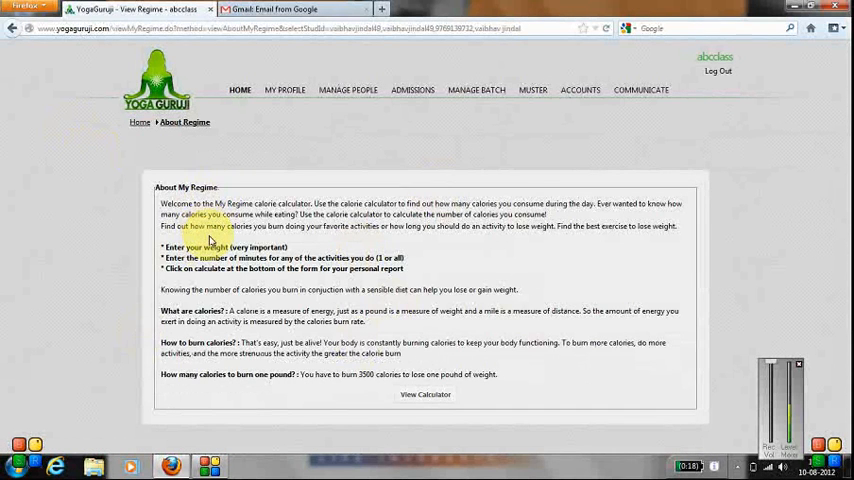
pyautogui.click(420, 395)
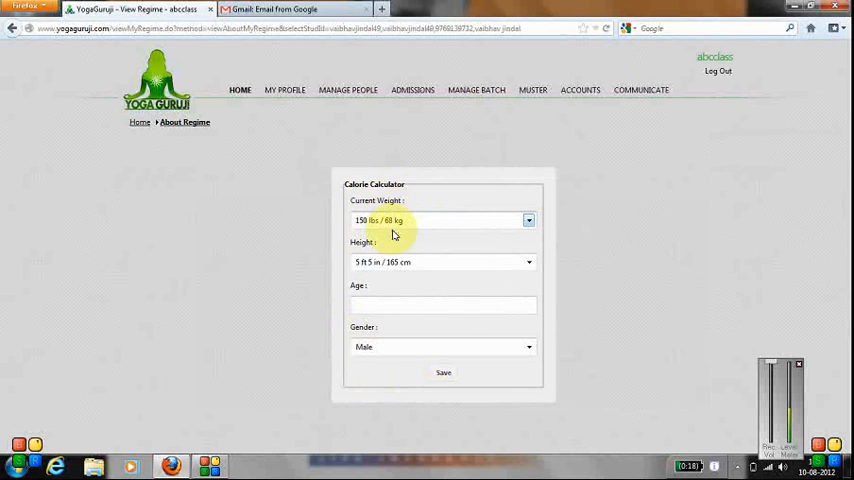
# Save weight 133 lbs, height 5 ft 8 in, age 30, Male to get the 2613-calorie target
pyautogui.click(465, 220)
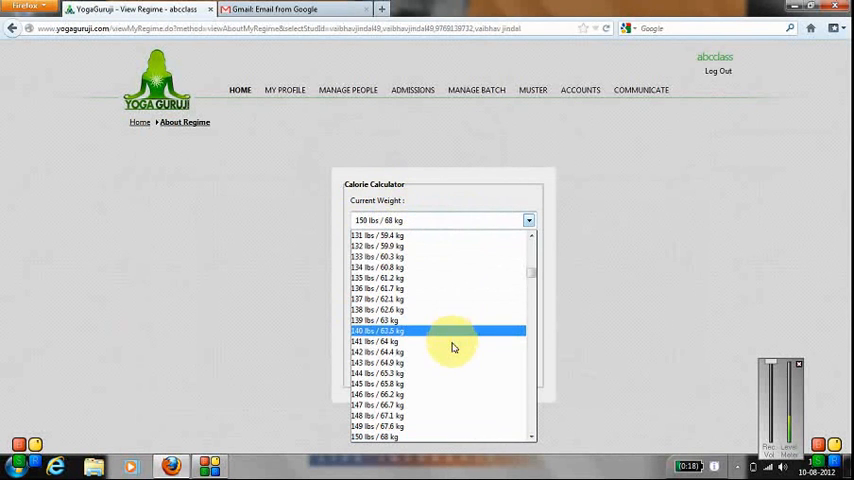
pyautogui.click(456, 258)
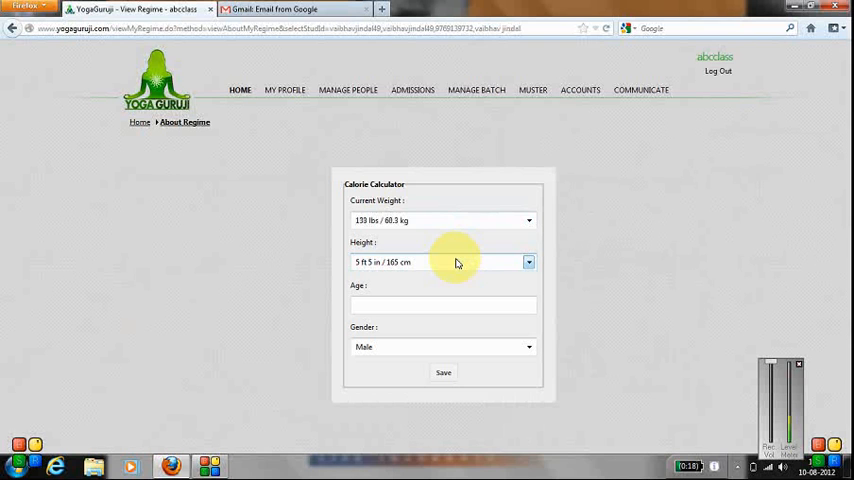
pyautogui.click(456, 262)
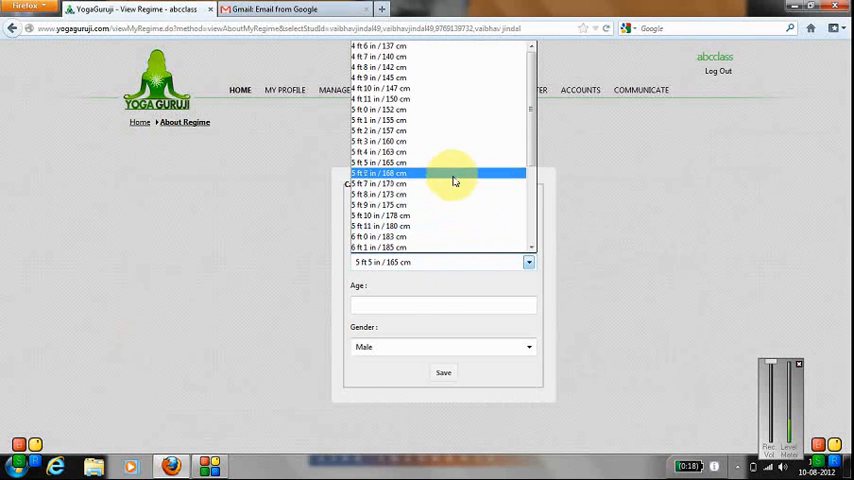
pyautogui.click(452, 194)
pyautogui.click(430, 304)
pyautogui.write('30')
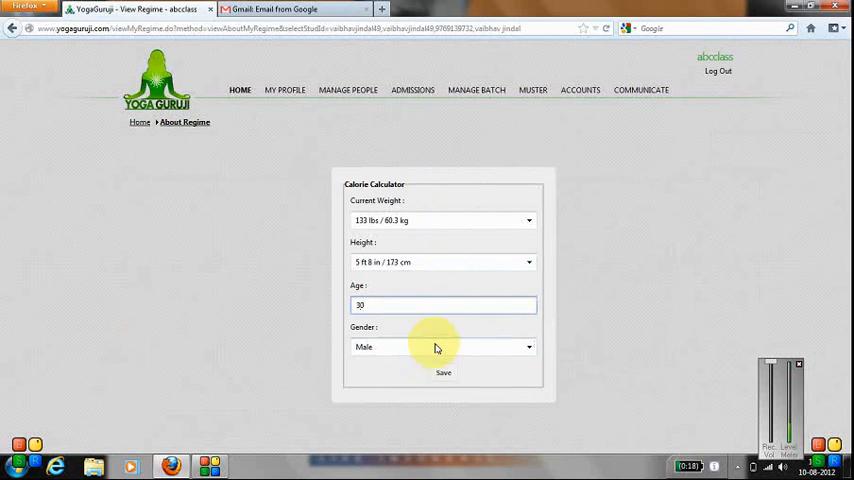
pyautogui.click(440, 346)
pyautogui.click(444, 377)
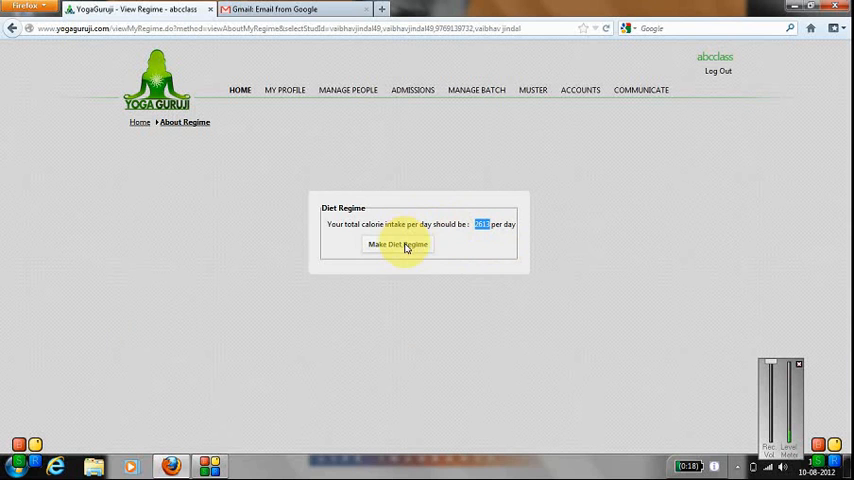
# Set On Rising to Fruits > Apple, 1 serving, giving 59 calories and 0.5 g fat
pyautogui.click(406, 246)
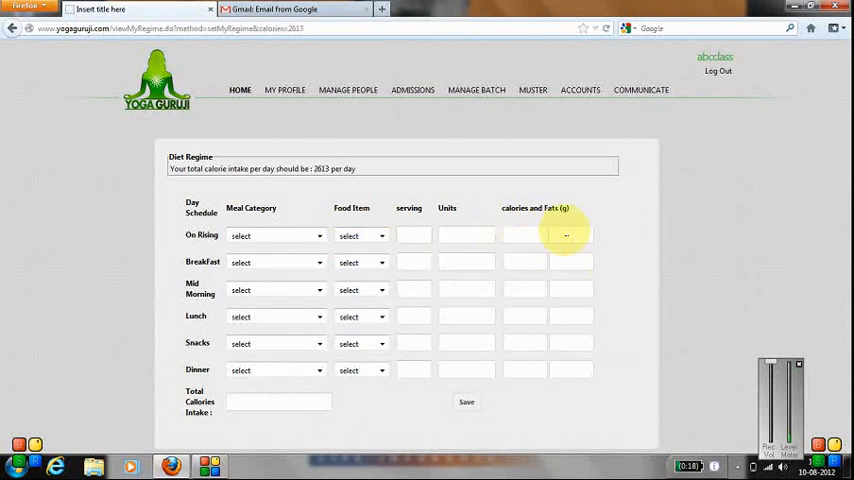
pyautogui.click(319, 236)
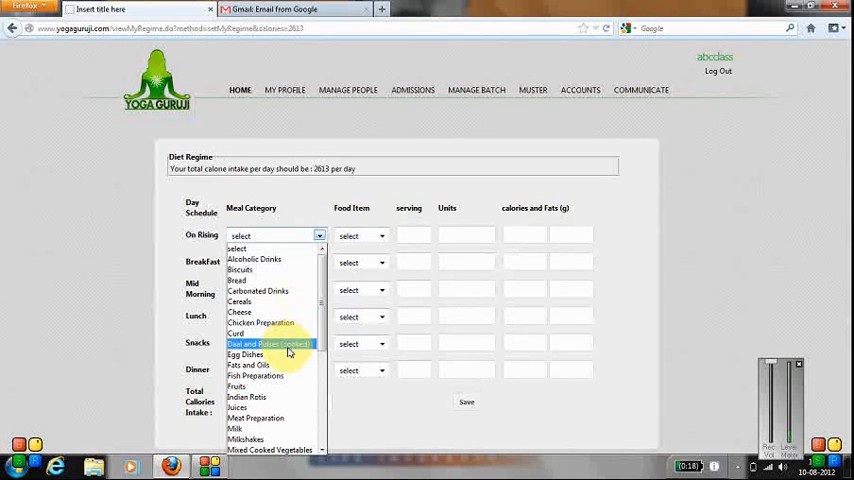
pyautogui.click(250, 386)
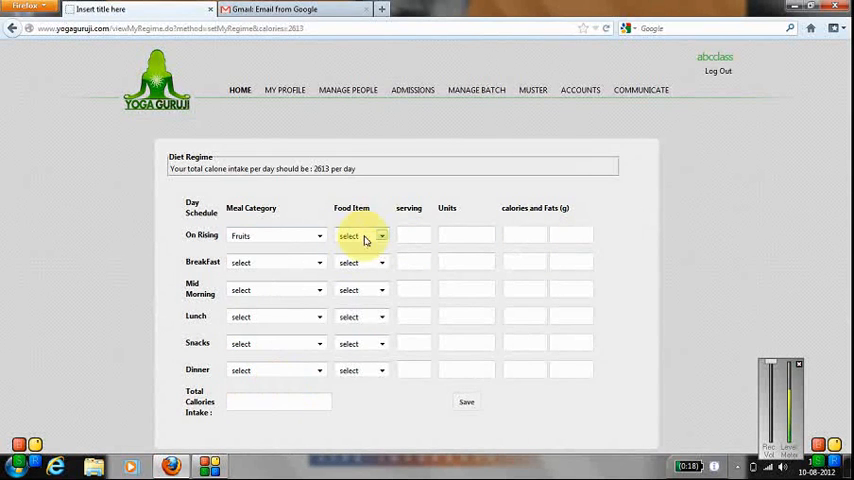
pyautogui.click(366, 239)
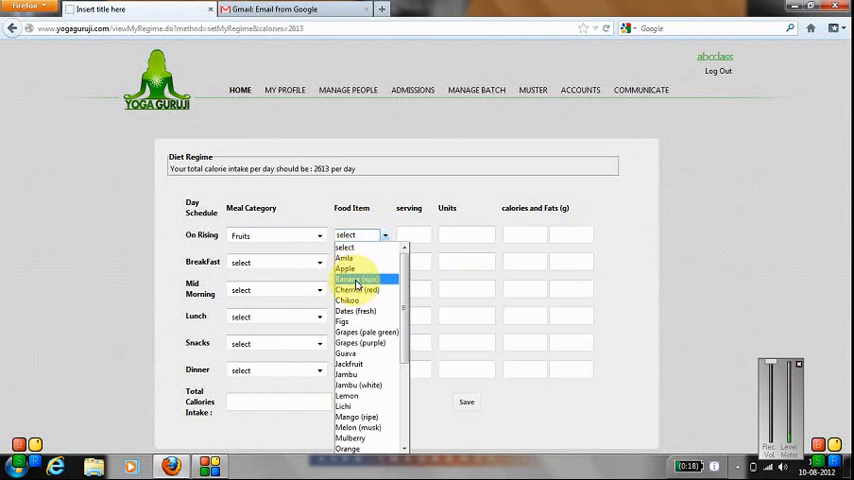
pyautogui.click(358, 268)
pyautogui.click(408, 237)
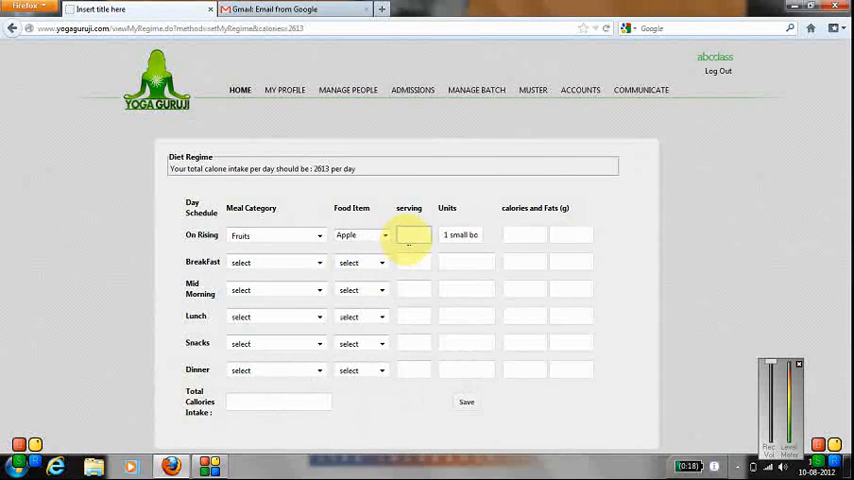
pyautogui.write('1')
pyautogui.click(515, 240)
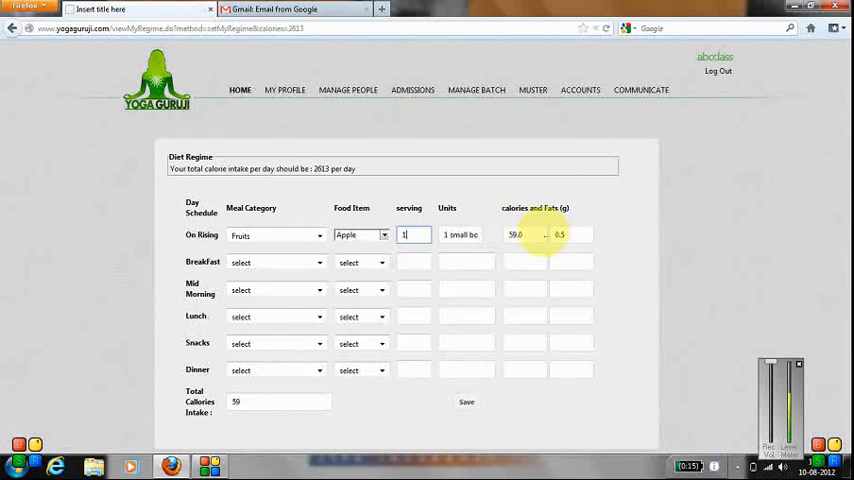
# Set Breakfast to Juices > Papaya with 2 servings
pyautogui.click(318, 262)
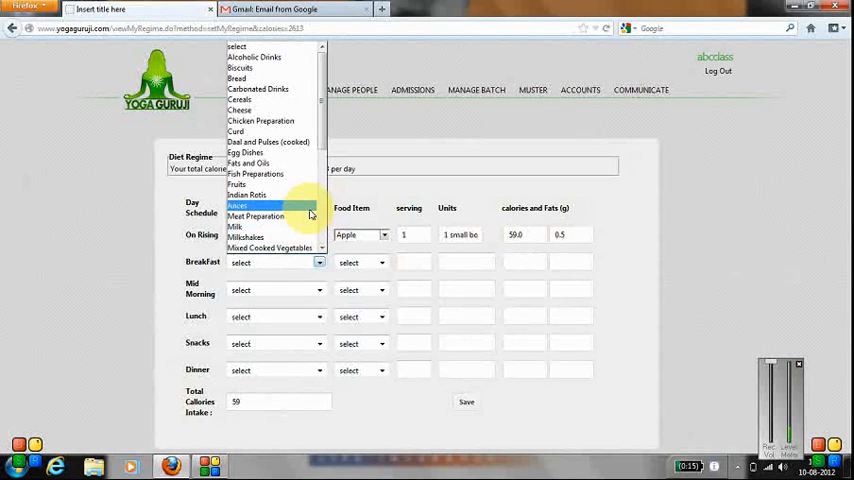
pyautogui.click(255, 206)
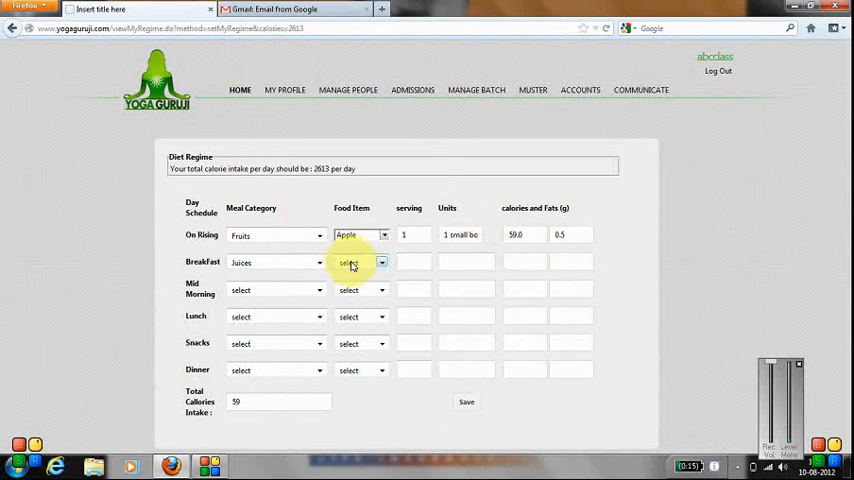
pyautogui.click(383, 262)
pyautogui.click(377, 220)
pyautogui.click(384, 262)
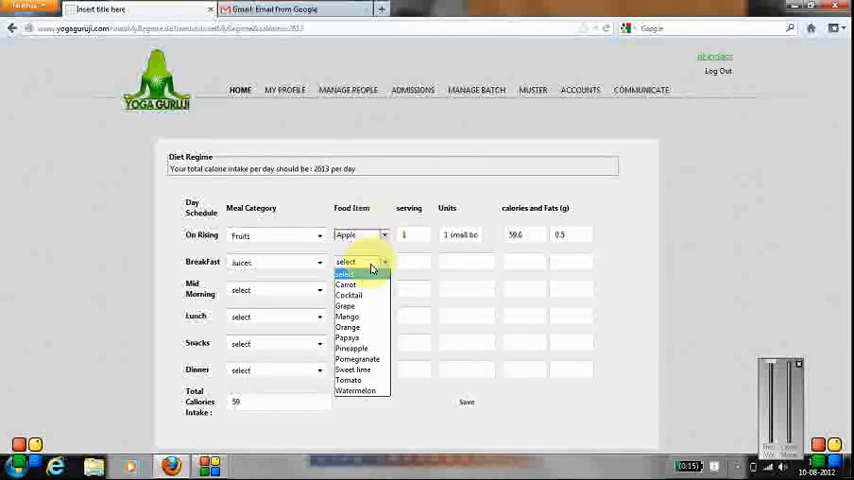
pyautogui.click(352, 338)
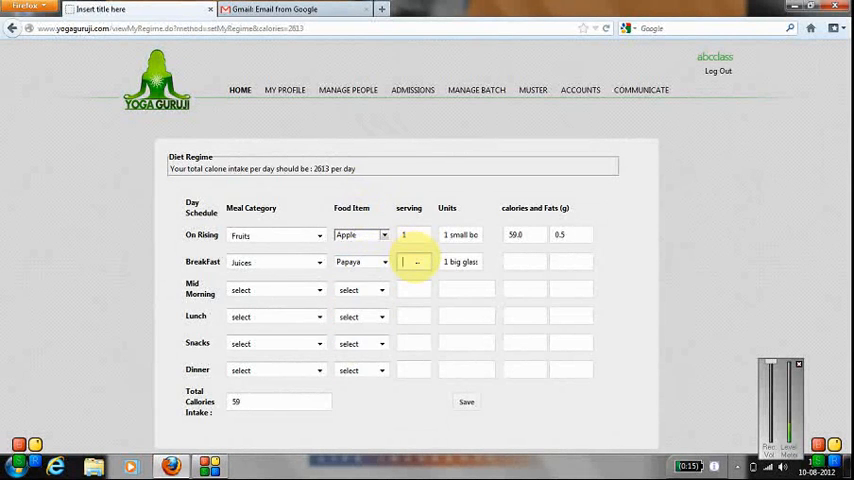
pyautogui.write('2')
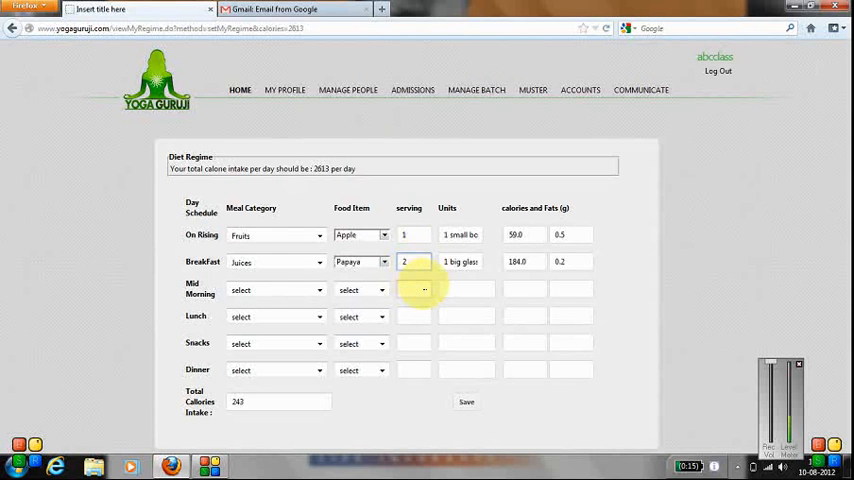
# Set Mid Morning to WeightLossVegMM > Low calorie snacks with 1 serving
pyautogui.click(318, 290)
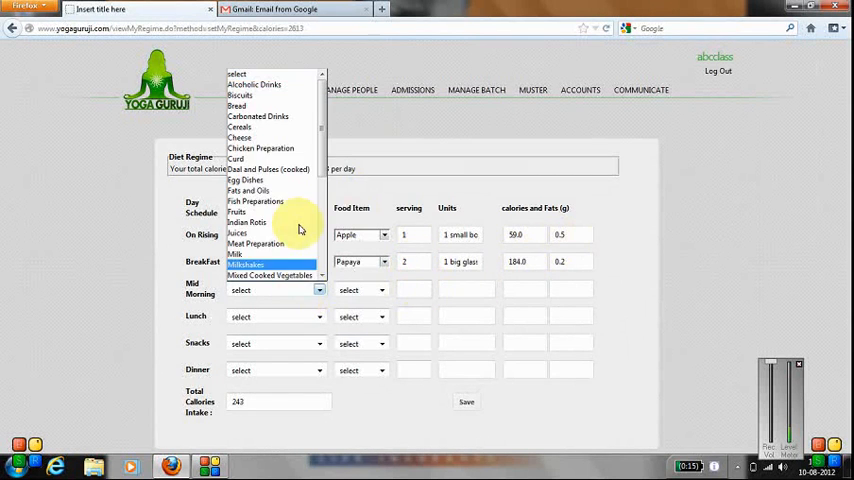
pyautogui.scroll(-3, 298, 229)
pyautogui.scroll(-3, 260, 220)
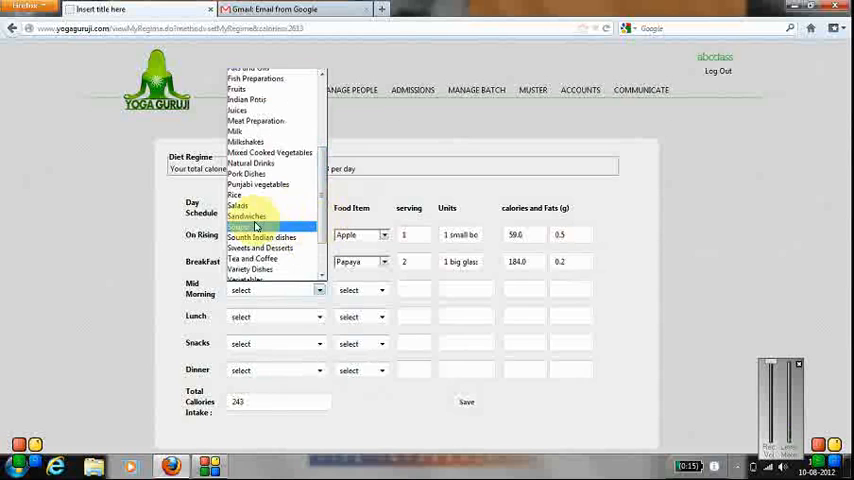
pyautogui.scroll(-3, 256, 230)
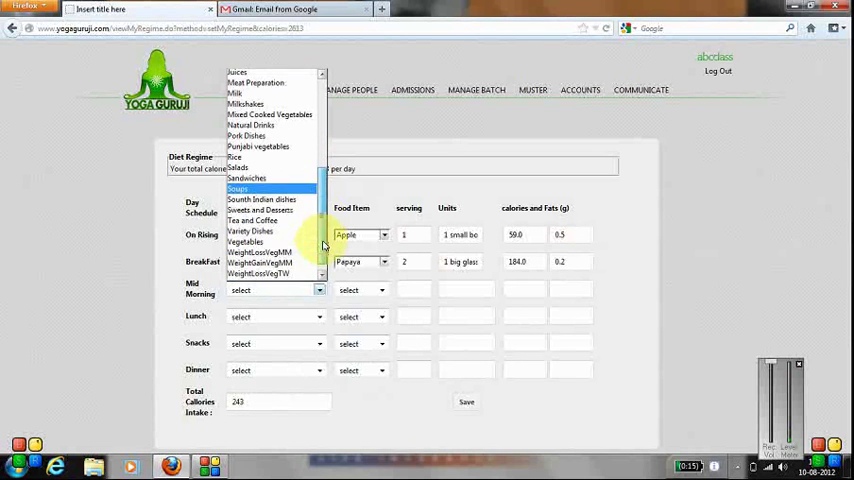
pyautogui.click(259, 269)
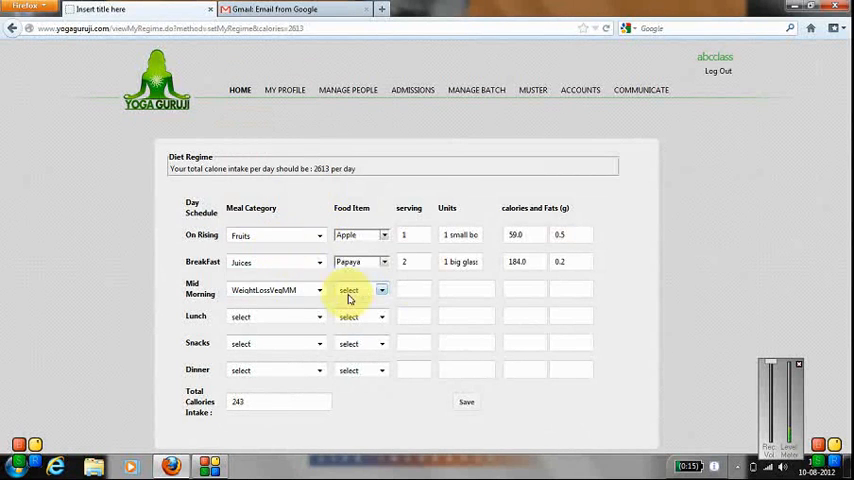
pyautogui.click(349, 291)
pyautogui.click(365, 291)
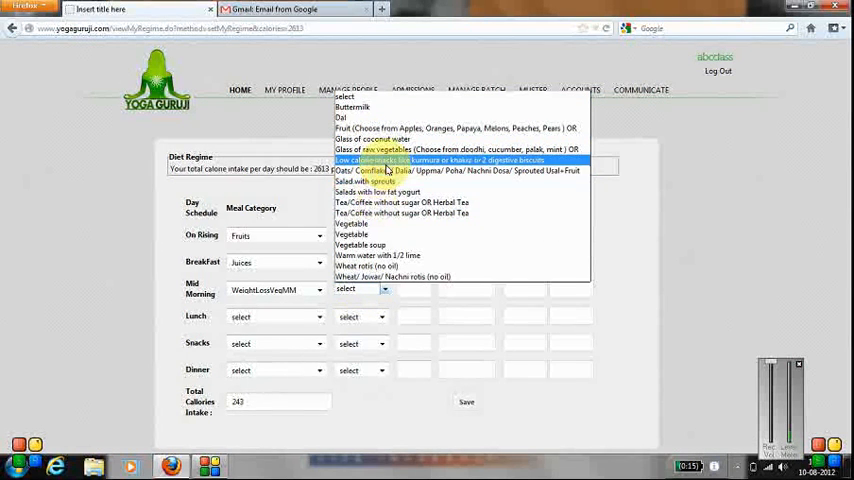
pyautogui.click(390, 160)
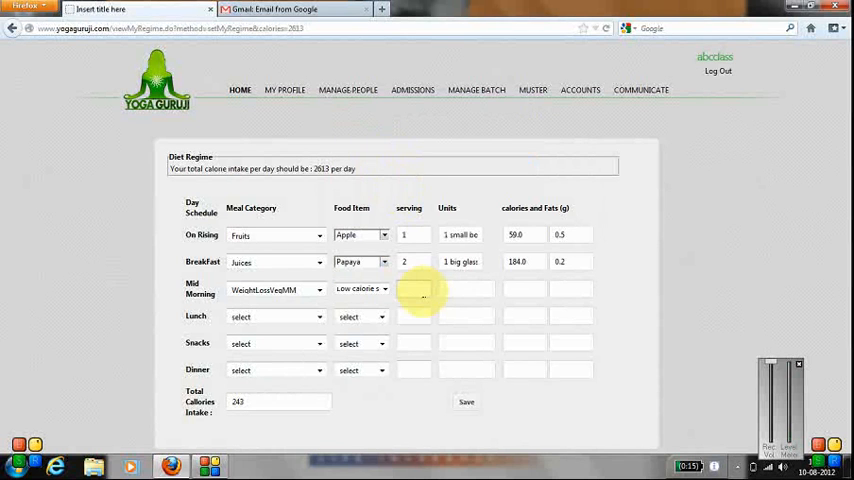
pyautogui.click(415, 291)
pyautogui.write('1')
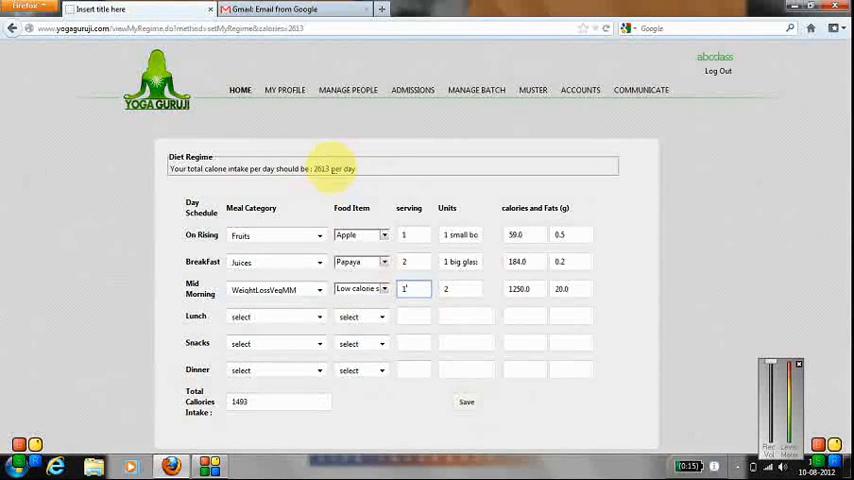
# Save the 1493-calorie regime, preview its print sheet, and cancel without printing
pyautogui.click(467, 408)
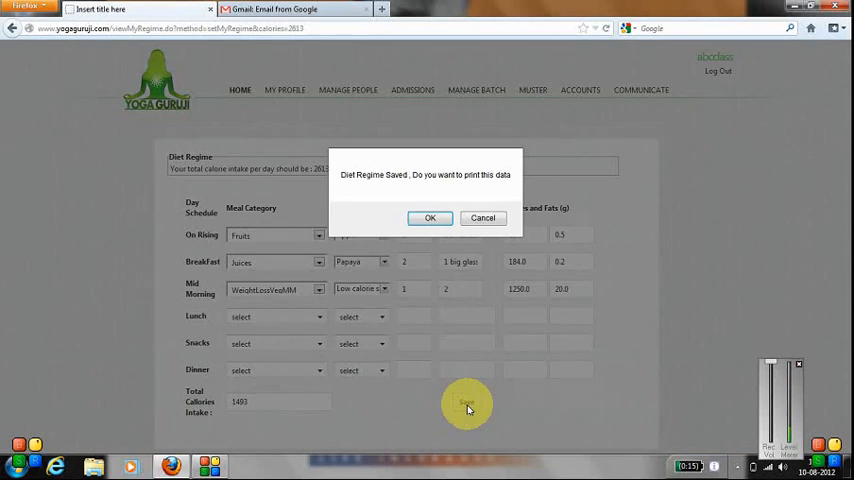
pyautogui.click(427, 218)
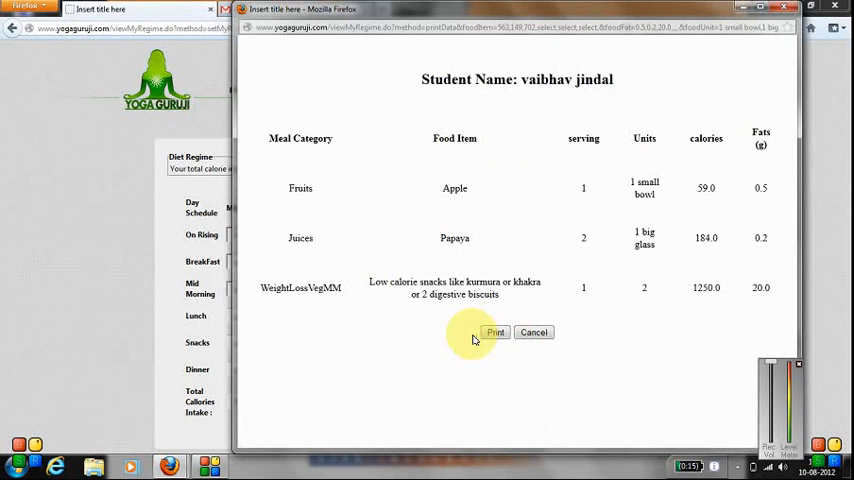
pyautogui.click(534, 332)
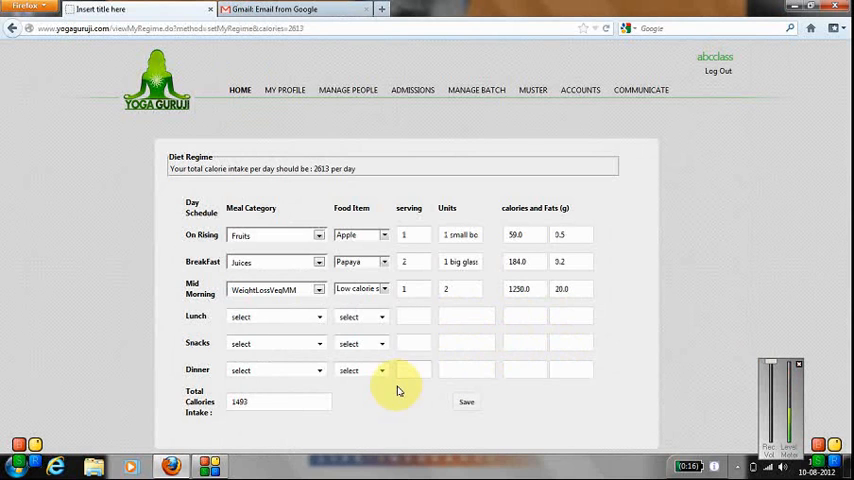